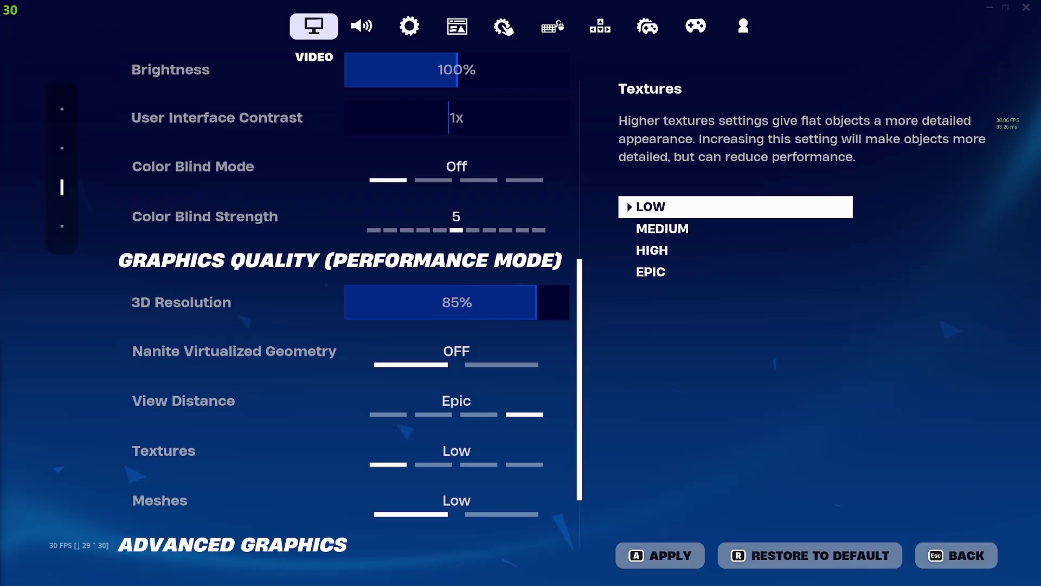
Step: Raise View Distance two steps to Epic in Video settings, keeping Textures and Meshes on Low
scroll(479, 337, "up", 6)
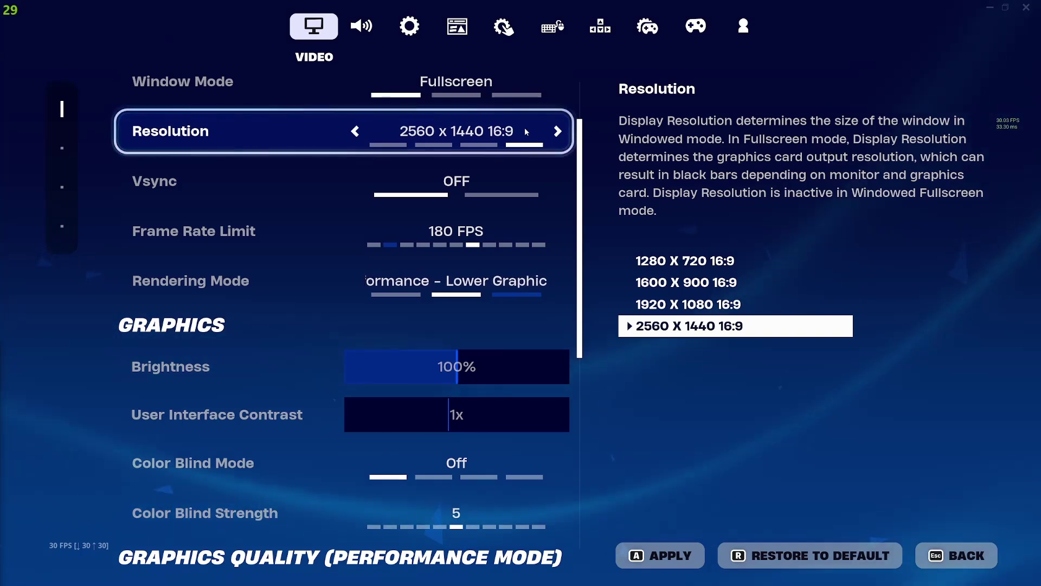
scroll(467, 280, "down", 5)
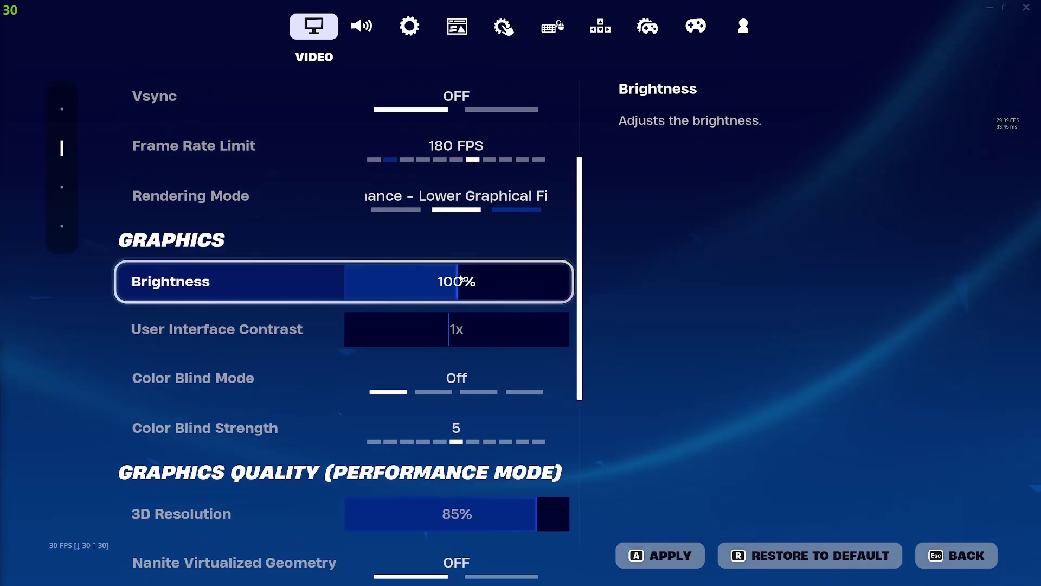
scroll(464, 276, "up", 3)
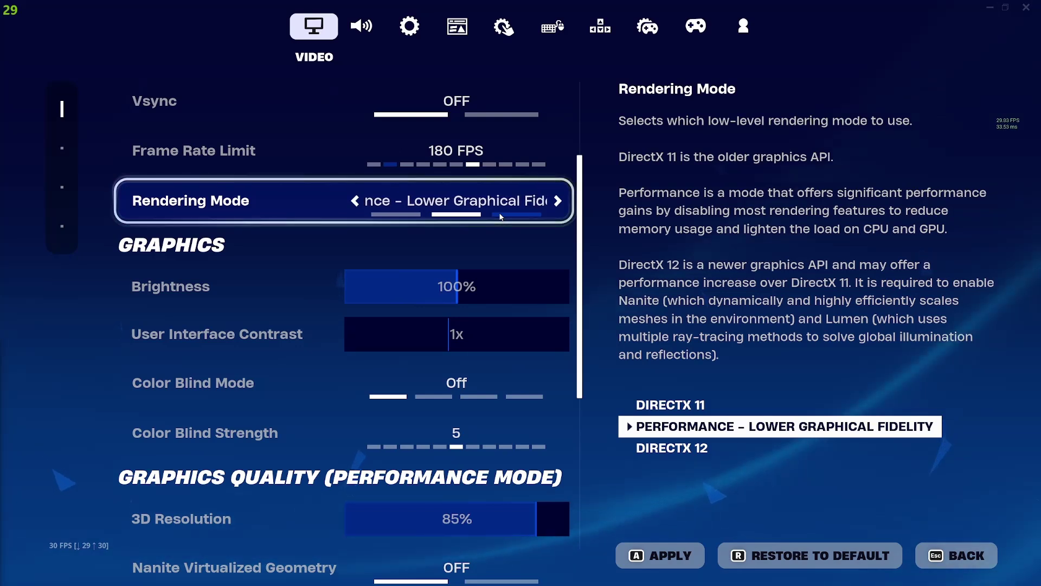
scroll(504, 217, "down", 4)
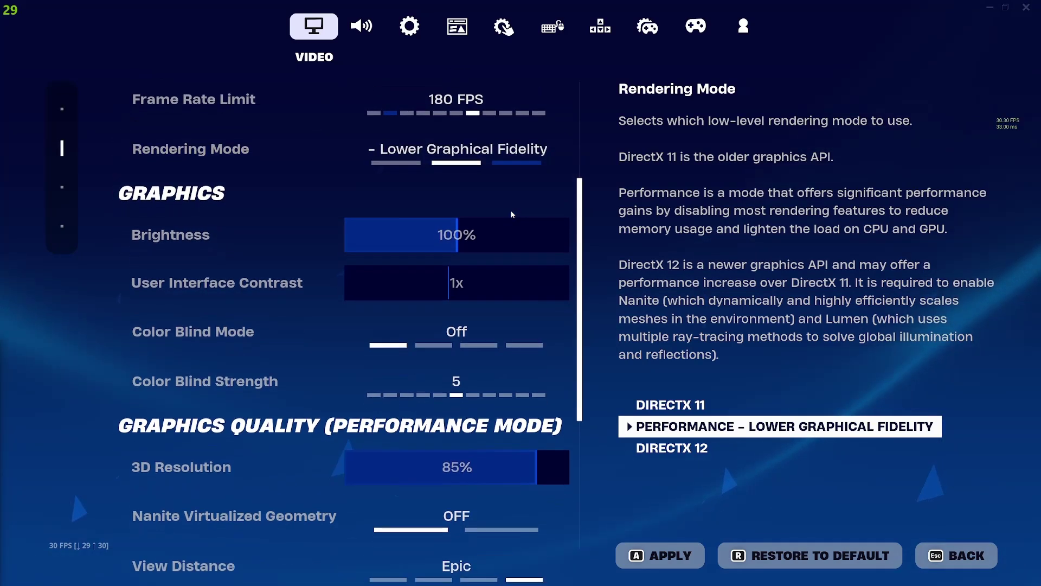
scroll(513, 219, "down", 1)
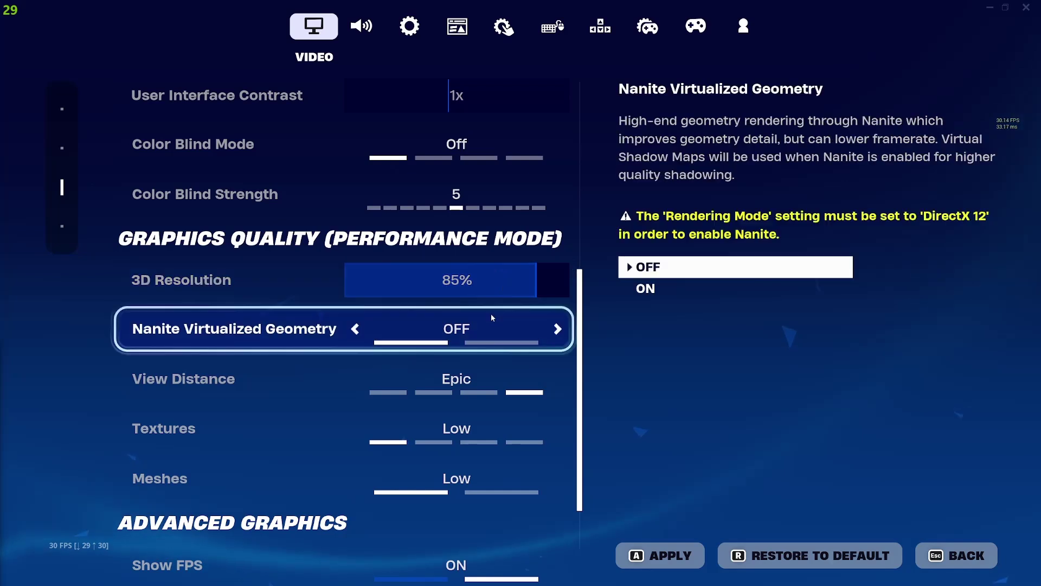
scroll(450, 347, "down", 1)
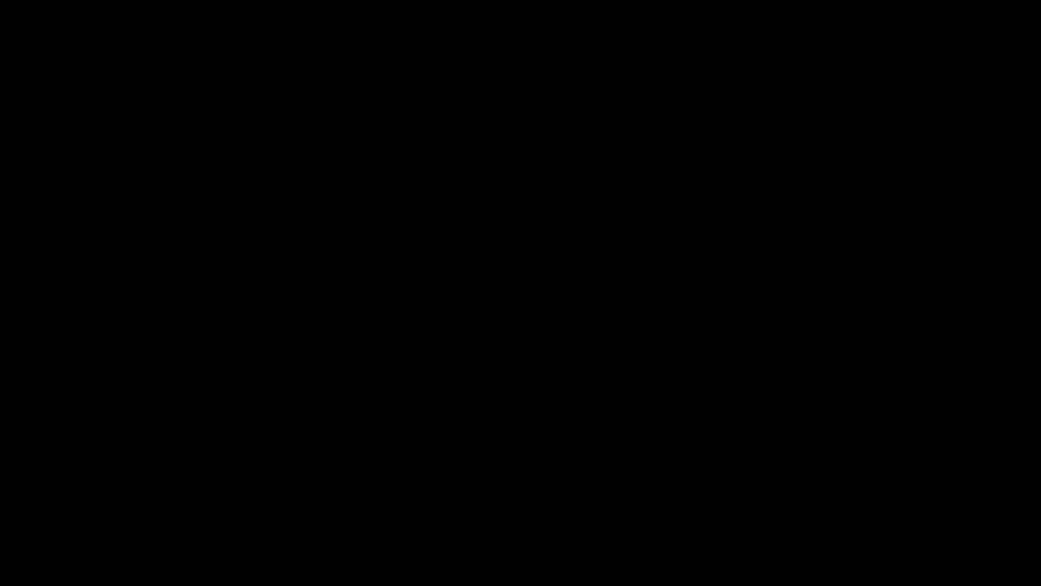
left_click(557, 344)
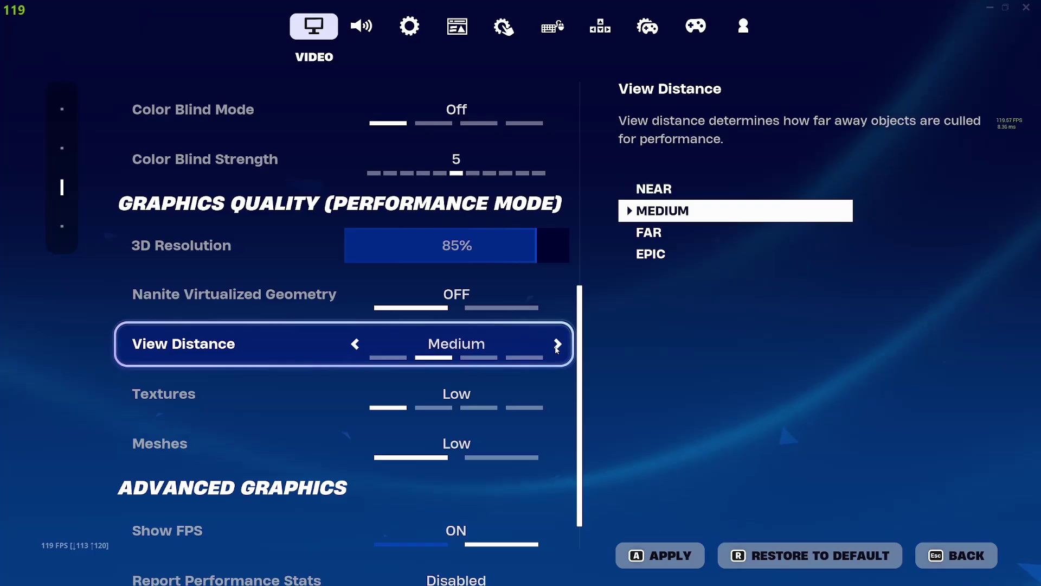
left_click(557, 344)
left_click(557, 345)
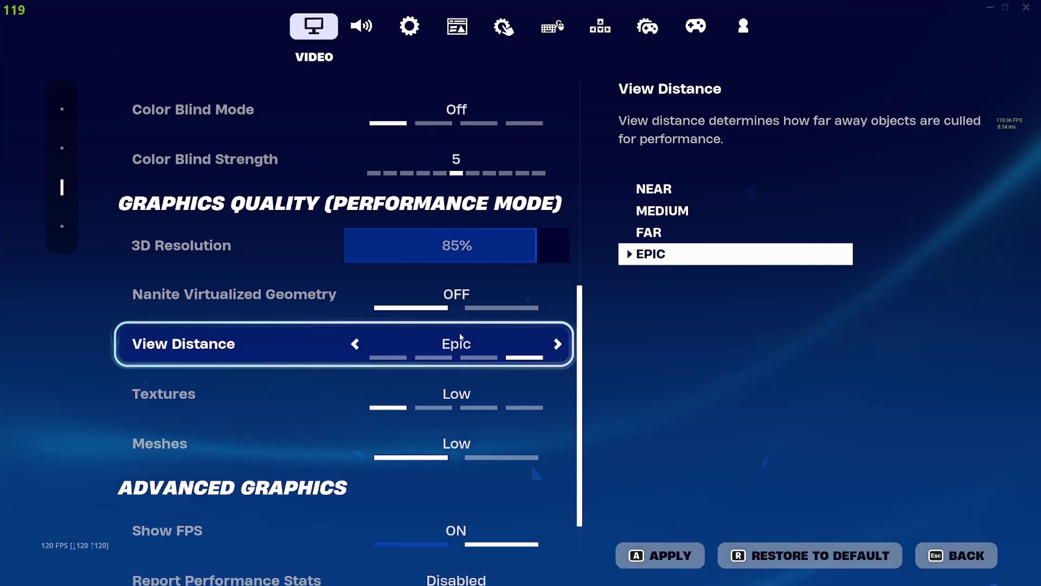
scroll(460, 337, "down", 1)
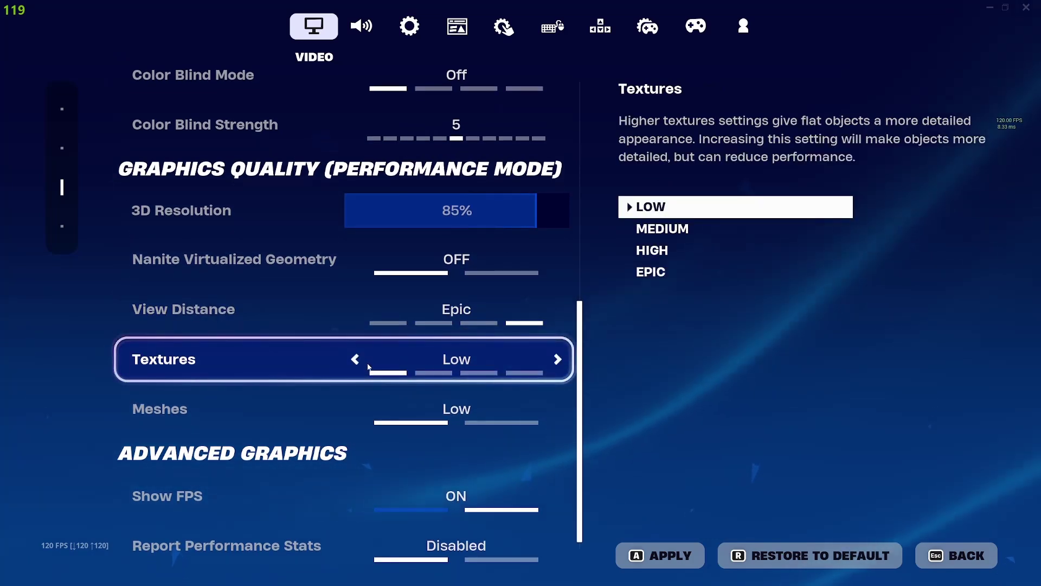
scroll(429, 409, "down", 1)
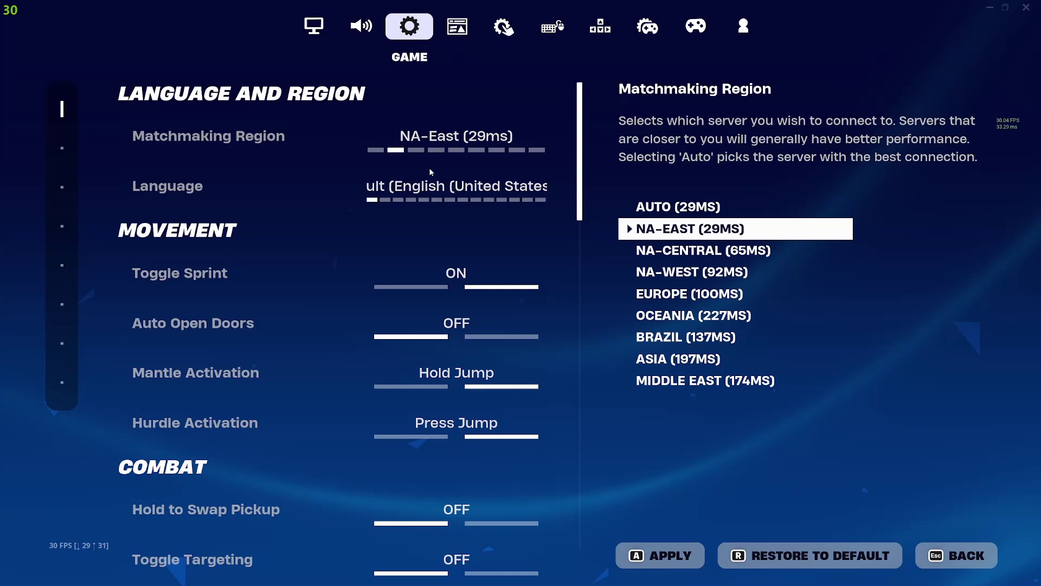
Step: Scroll through the Game settings, leaving the replay recording options off
scroll(428, 173, "down", 5)
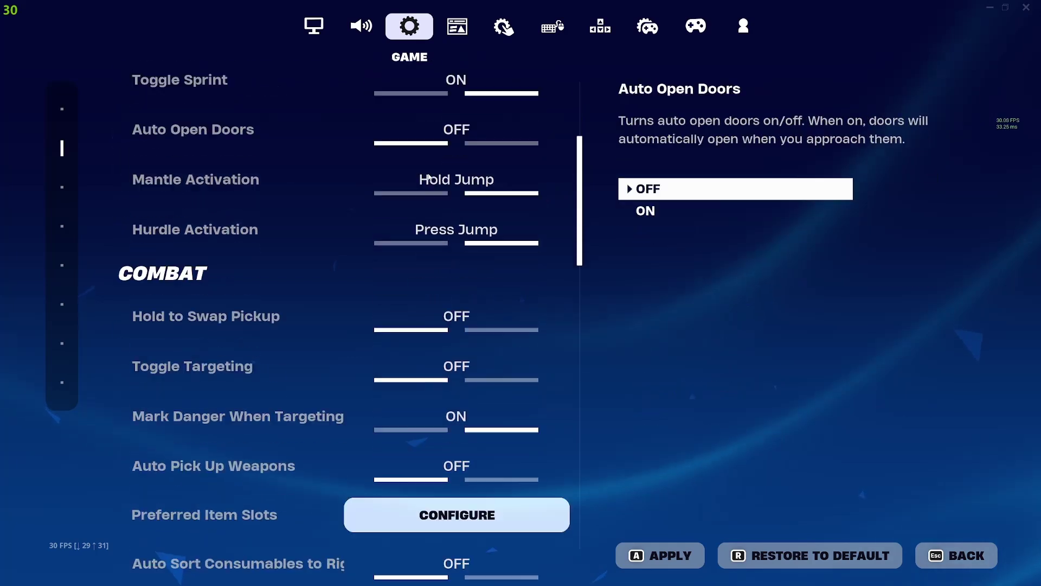
scroll(428, 177, "down", 12)
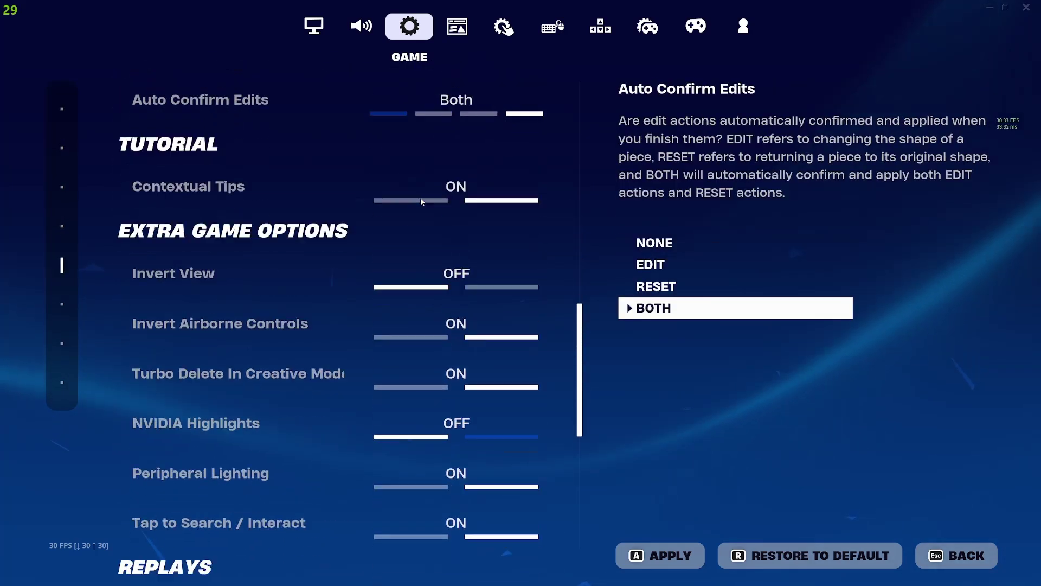
scroll(421, 201, "down", 8)
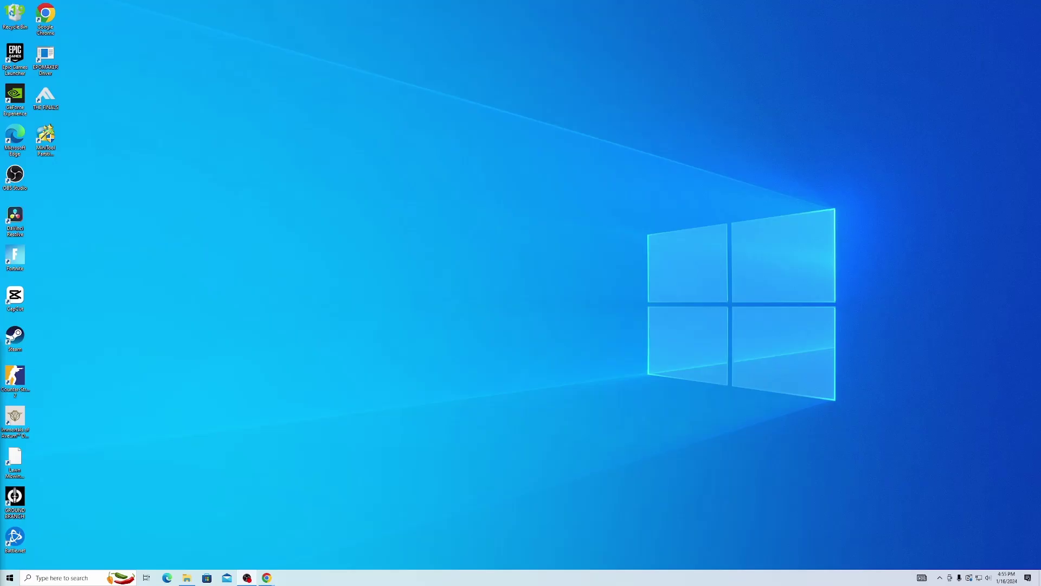
left_click(76, 575)
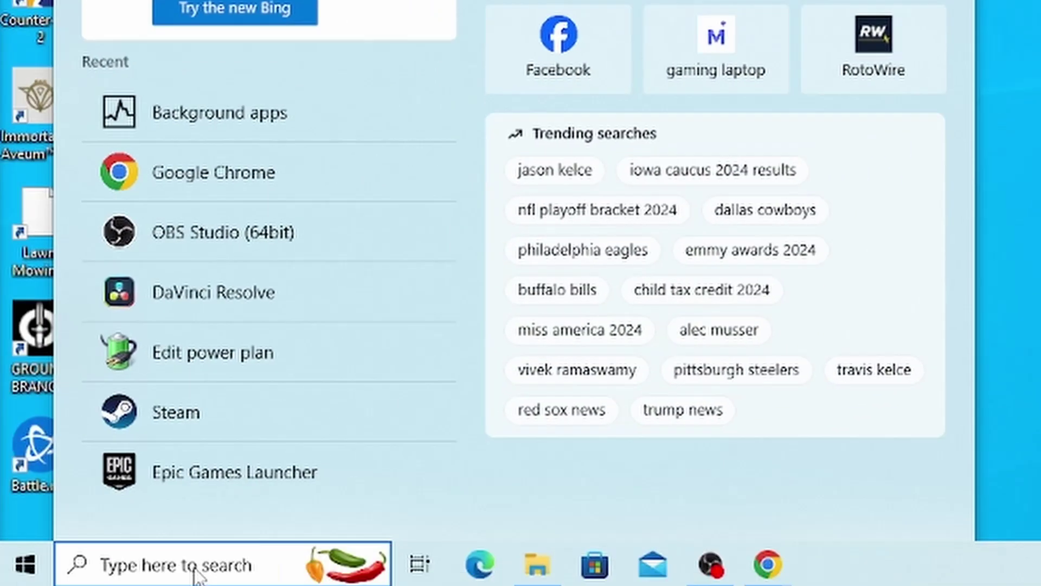
type("background ap")
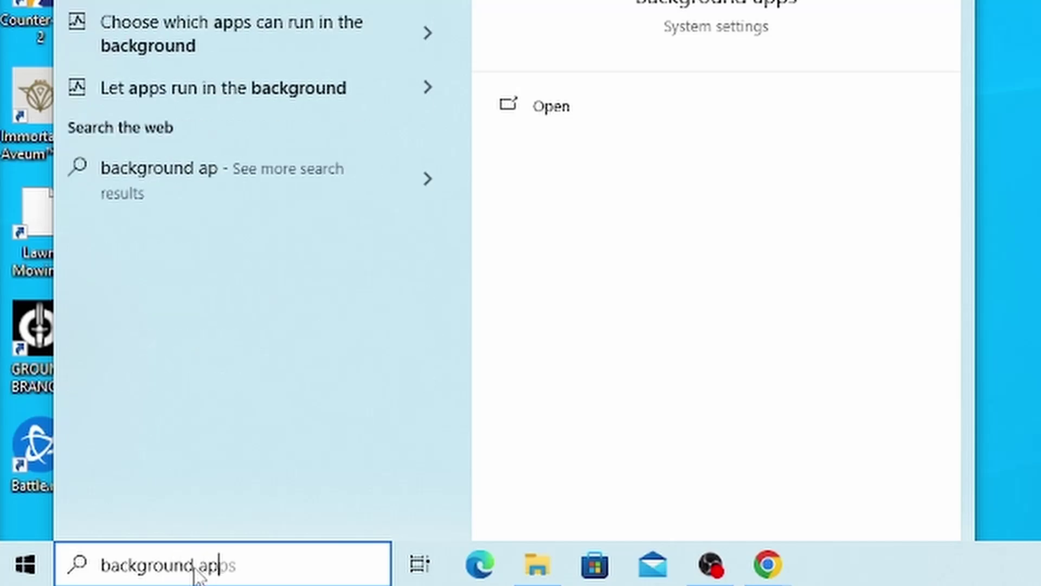
key("Return")
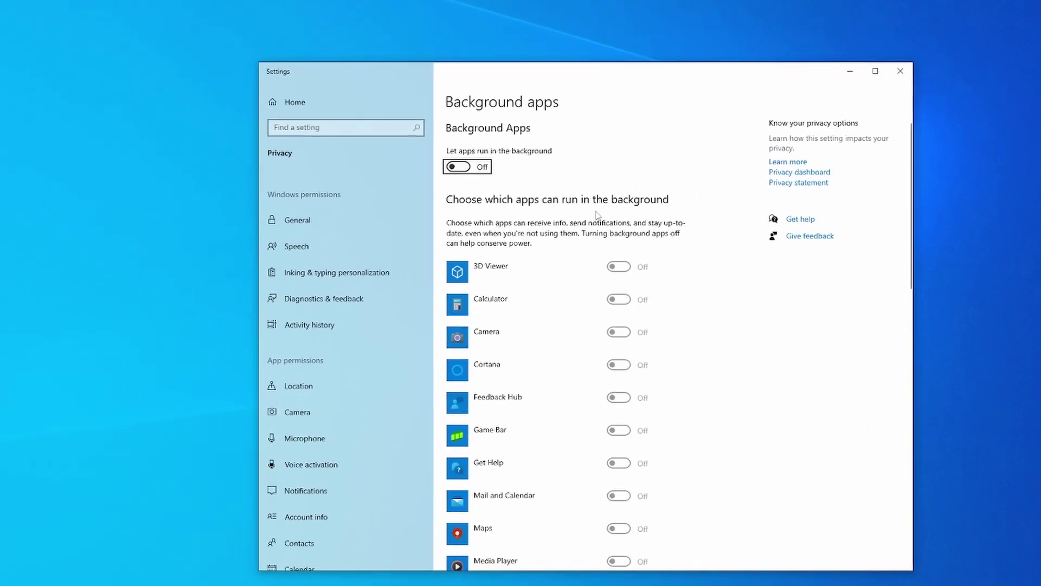
scroll(522, 188, "down", 15)
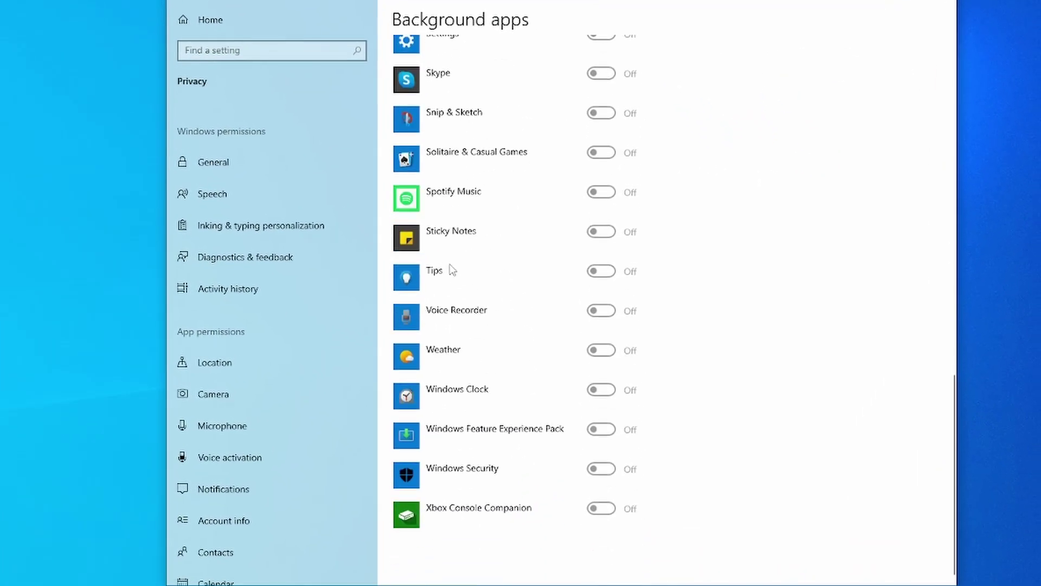
scroll(536, 458, "up", 8)
scroll(502, 396, "up", 7)
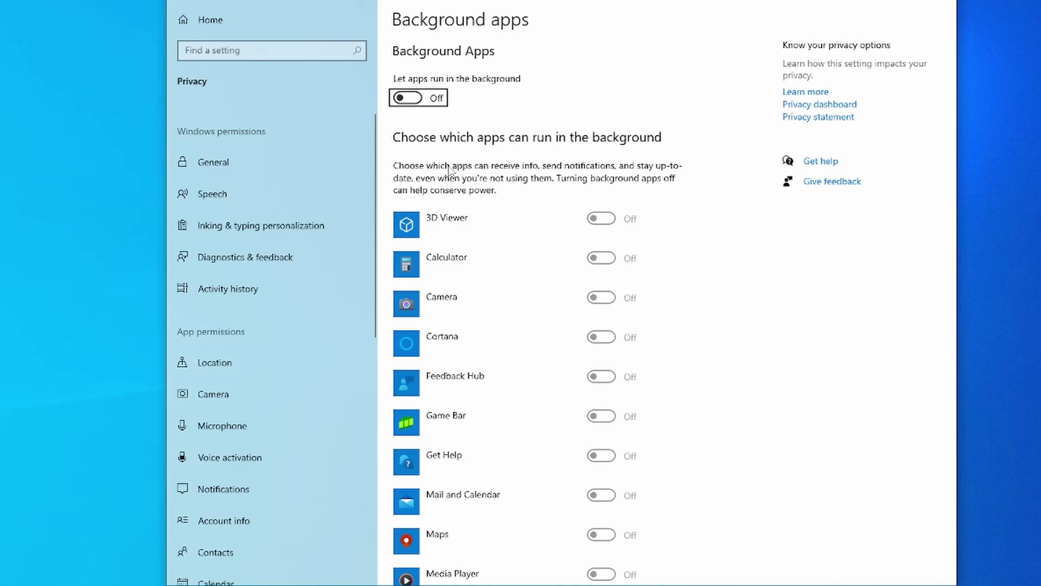
scroll(476, 320, "down", 5)
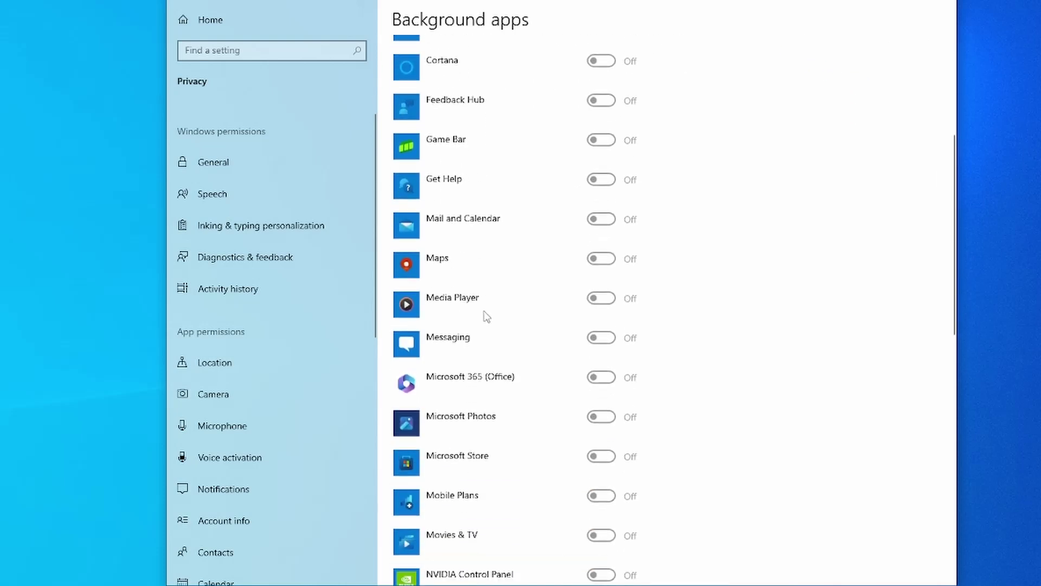
scroll(485, 309, "up", 6)
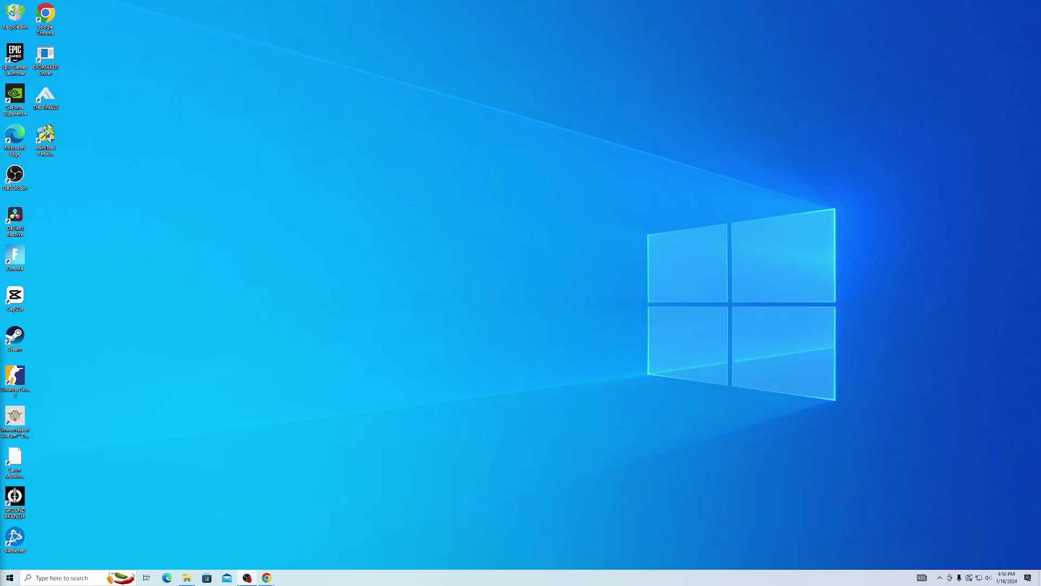
Step: Launch NVIDIA Control Panel from the desktop context menu and maximize it
right_click(477, 287)
left_click(515, 348)
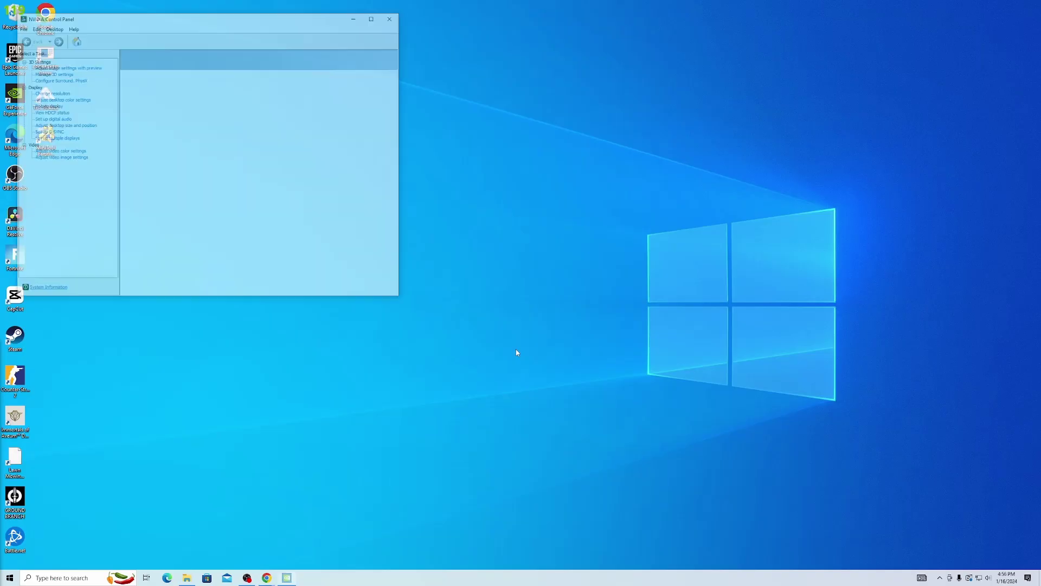
left_click(375, 17)
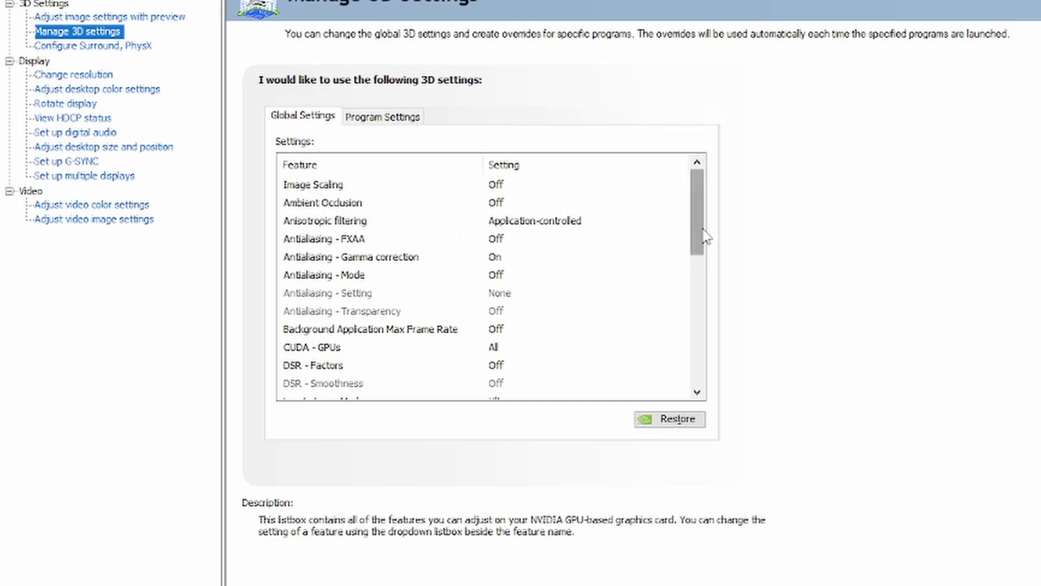
Step: Set Low Latency Mode to Ultra in Manage 3D Settings
left_click_drag(691, 234, 689, 273)
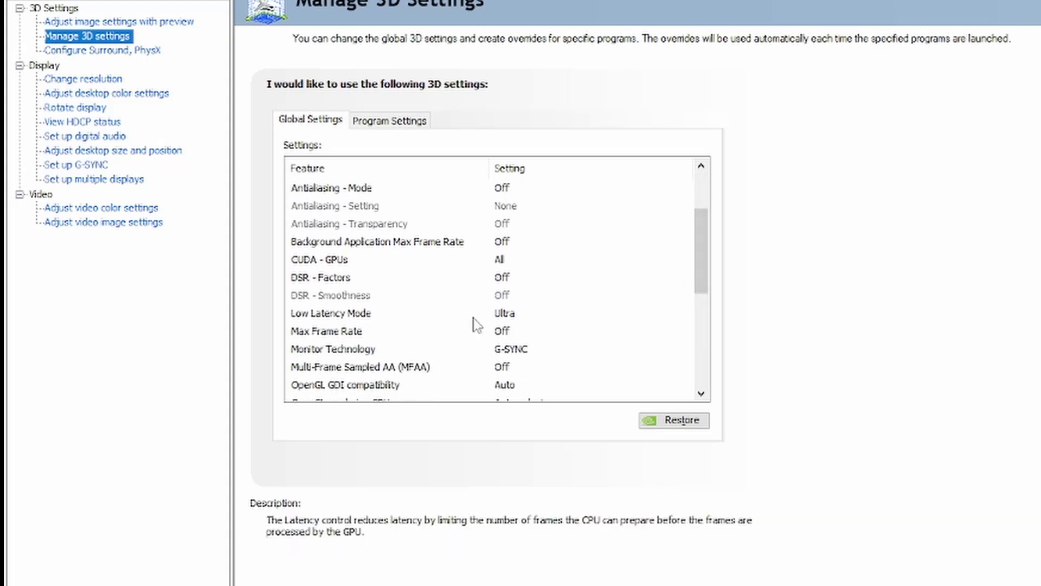
left_click(498, 319)
left_click(501, 315)
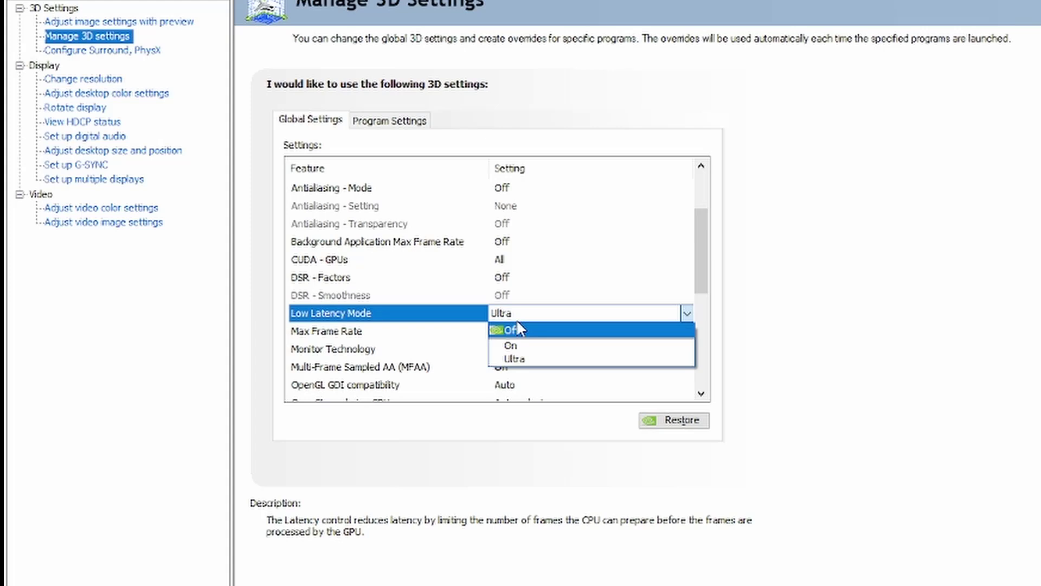
left_click(518, 357)
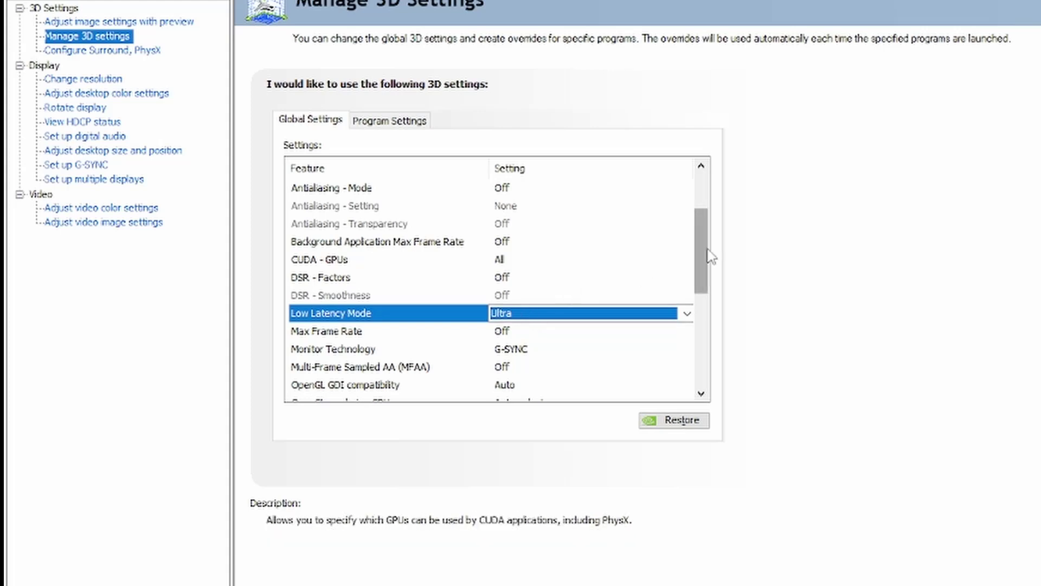
Step: Set Trilinear optimization to On
left_click_drag(703, 270, 678, 344)
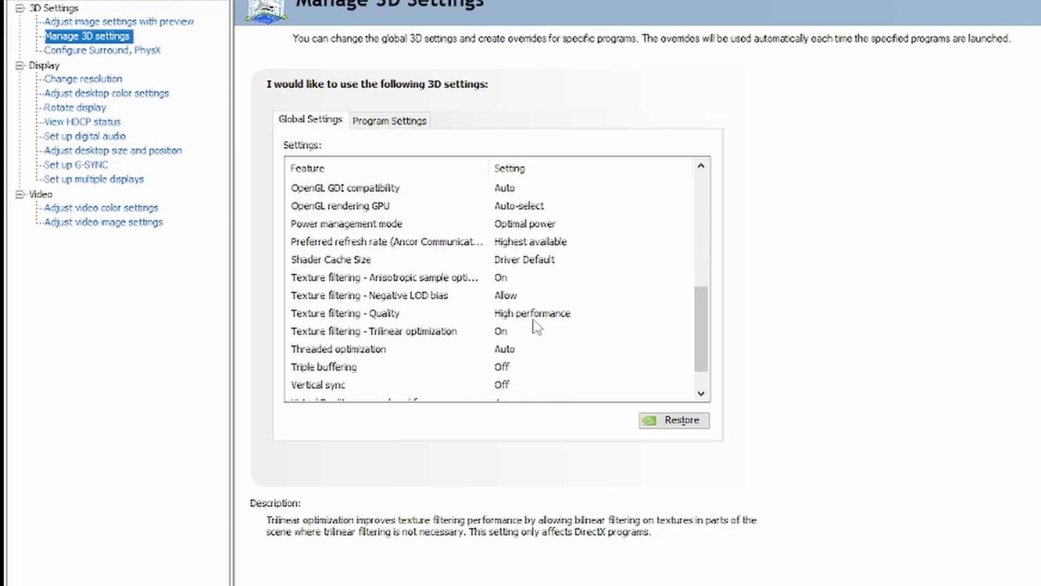
left_click(535, 324)
left_click(536, 326)
left_click(695, 347)
left_click_drag(695, 346, 695, 360)
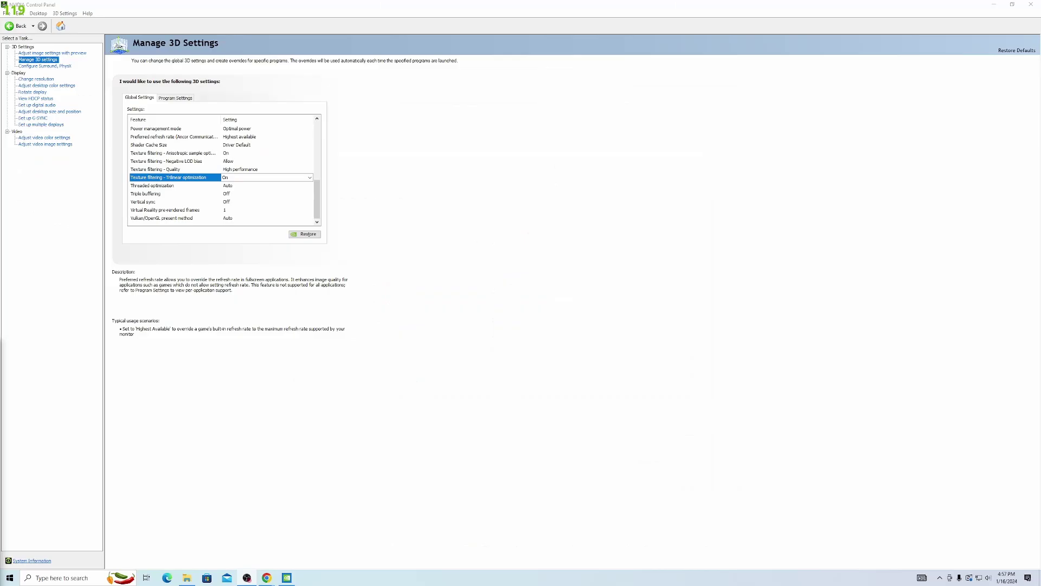
Step: Show the refresh-rate list for the 2560 × 1440 display on the Change Resolution page
left_click(62, 86)
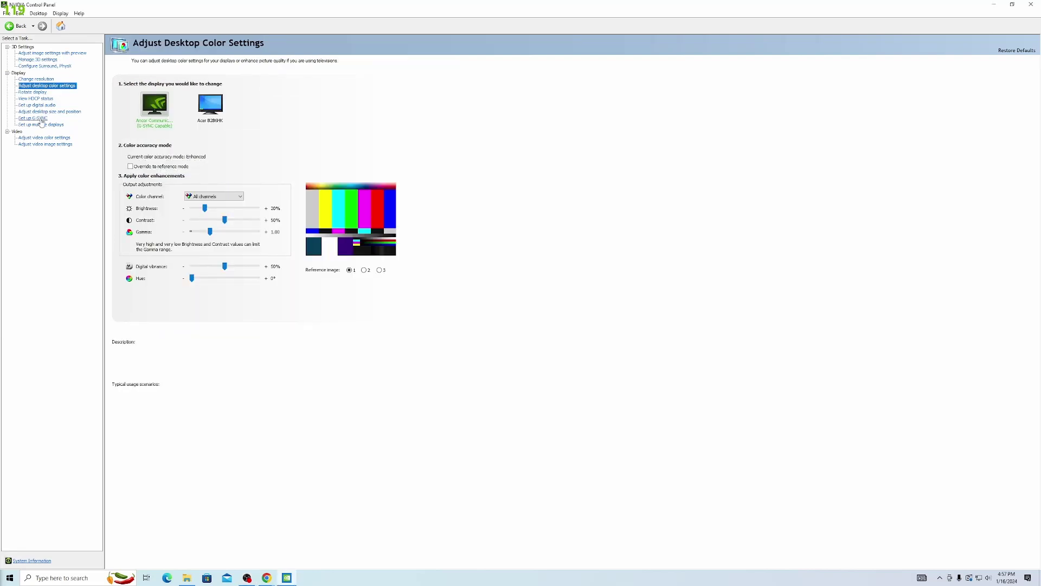
left_click(42, 80)
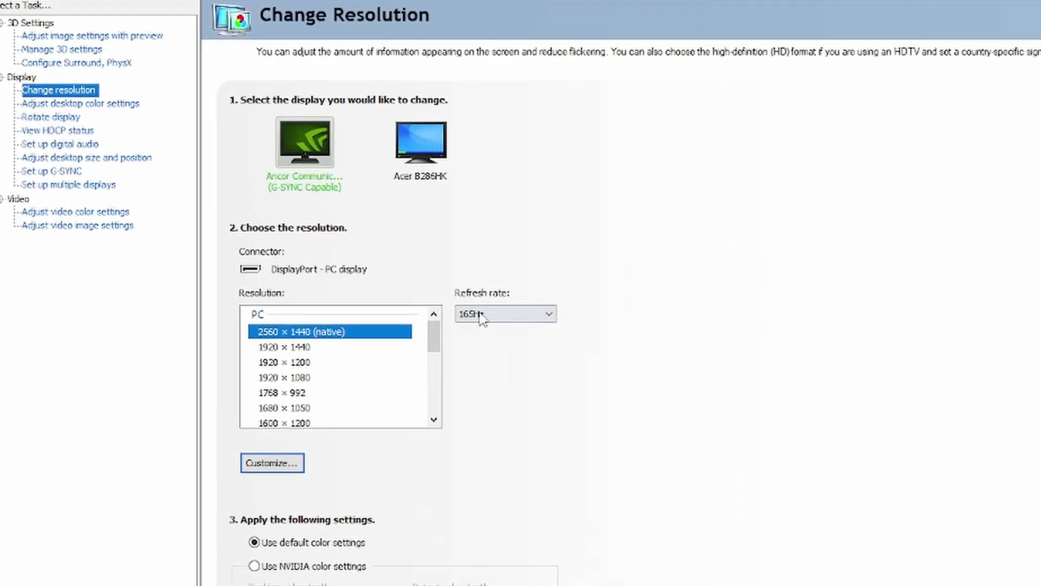
left_click(482, 318)
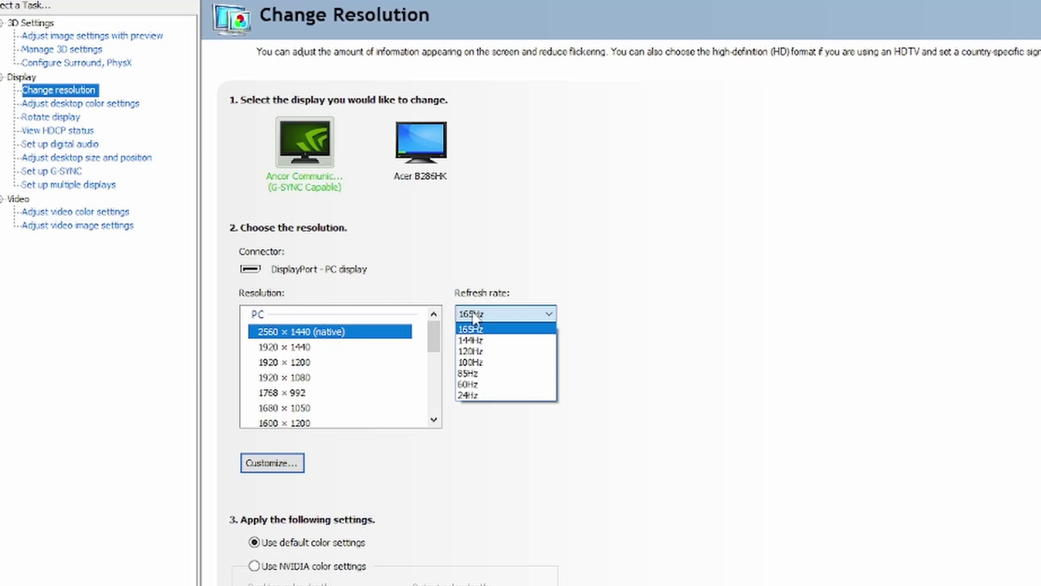